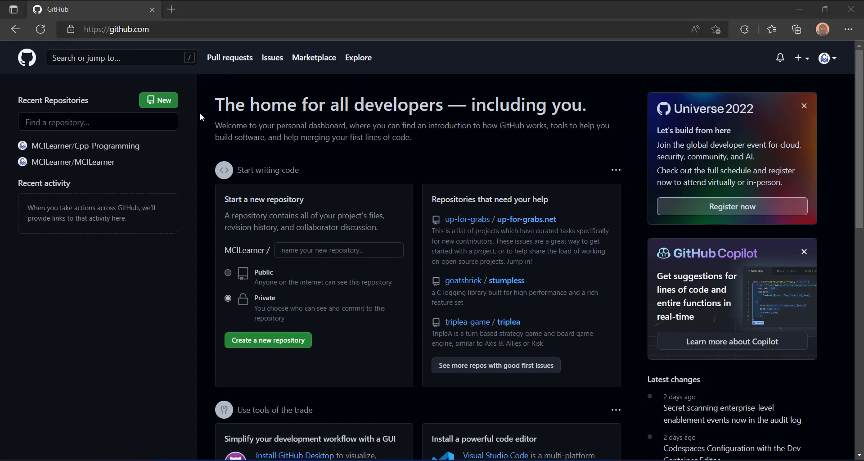
pyautogui.click(161, 29)
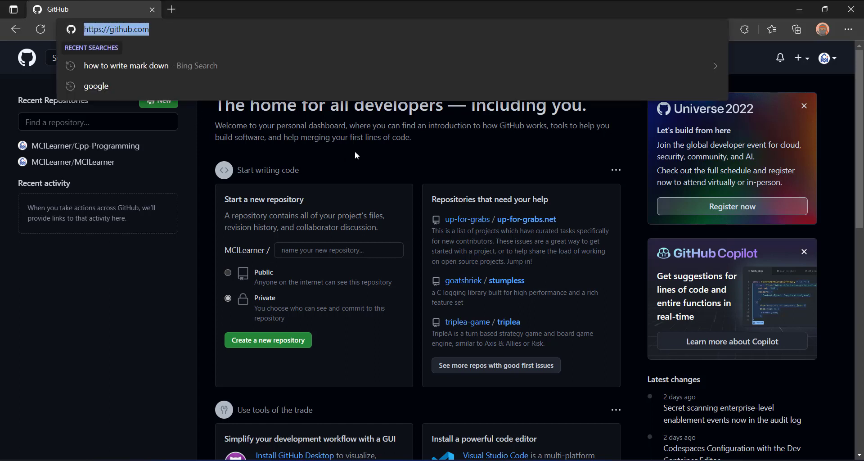
pyautogui.click(355, 151)
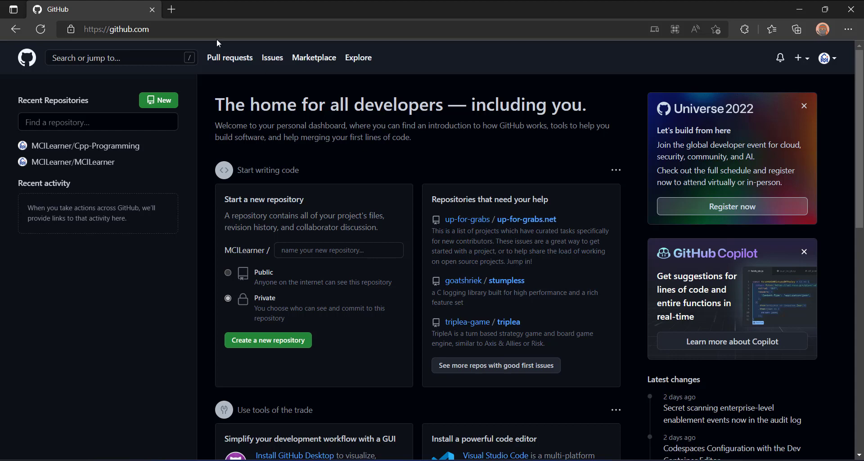
pyautogui.click(194, 29)
pyautogui.click(152, 222)
pyautogui.scroll(-3, 390, 155)
pyautogui.scroll(3, 195, 95)
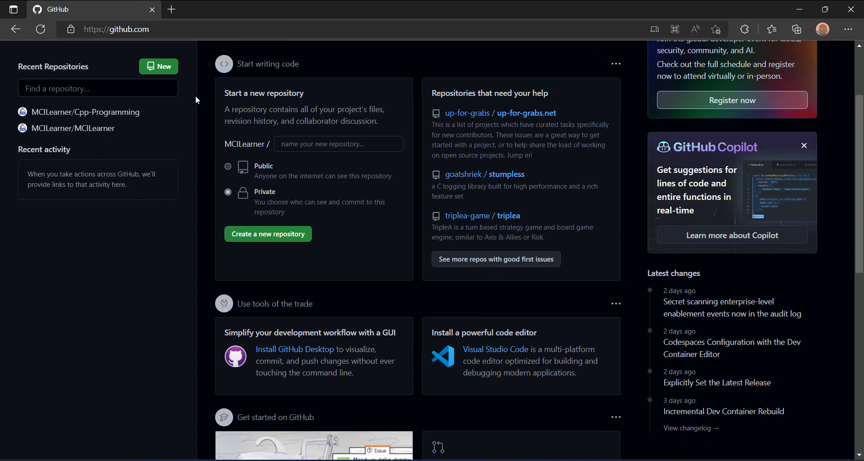
# - Open the GitHub Desktop website at desktop.github.com in a new browser tab
pyautogui.click(172, 9)
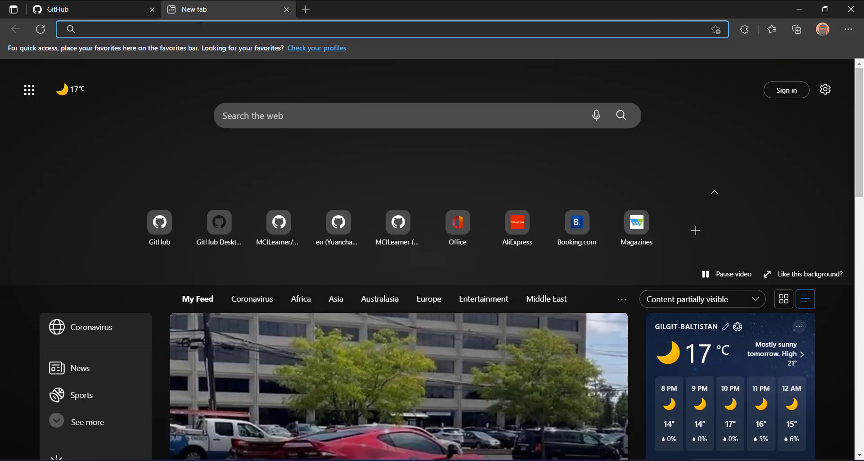
pyautogui.write('desktop.github.com')
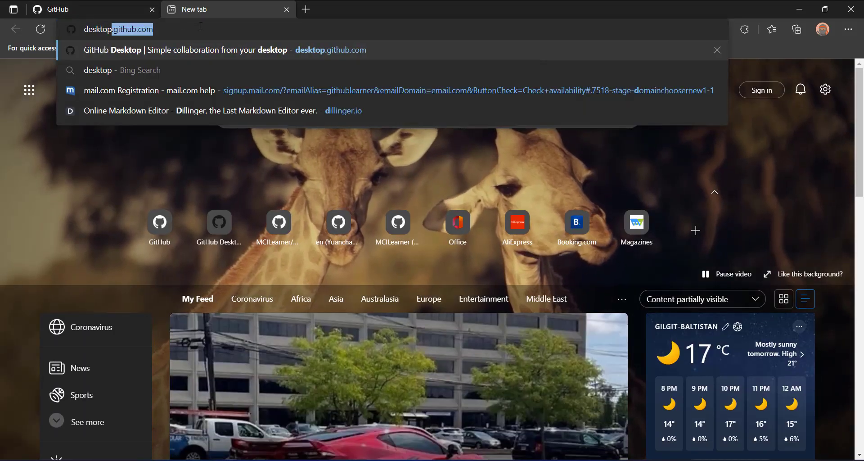
pyautogui.press('Return')
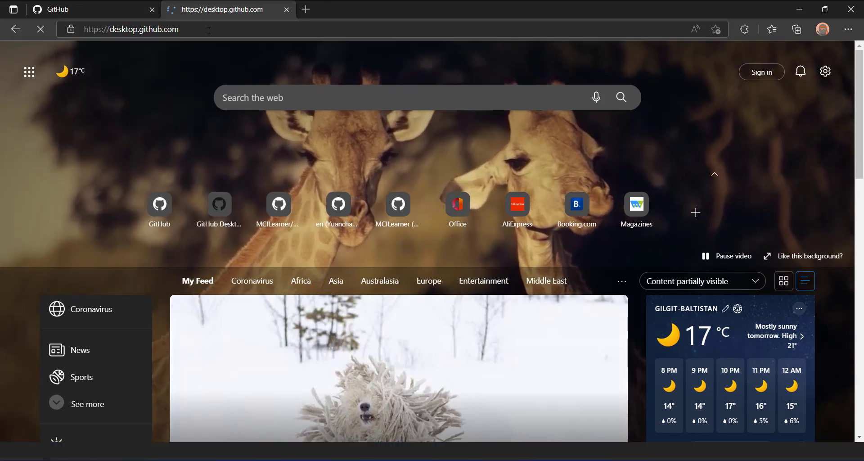
pyautogui.click(209, 30)
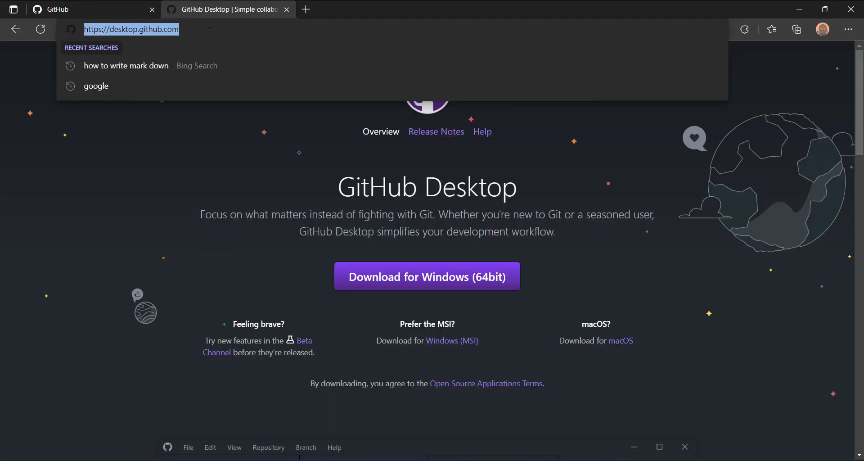
pyautogui.click(173, 188)
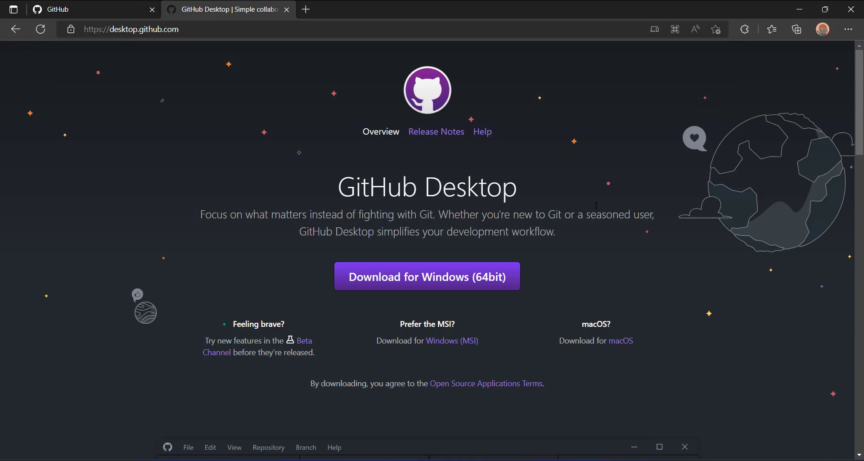
# - Examine the GitHub Desktop page's download options for each operating system and its feature descriptions
pyautogui.scroll(-4, 595, 205)
pyautogui.scroll(4, 595, 204)
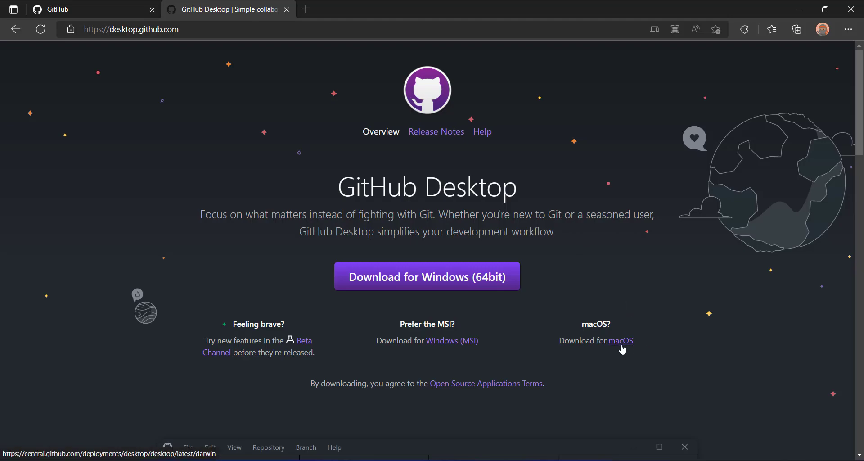
pyautogui.scroll(-10, 724, 312)
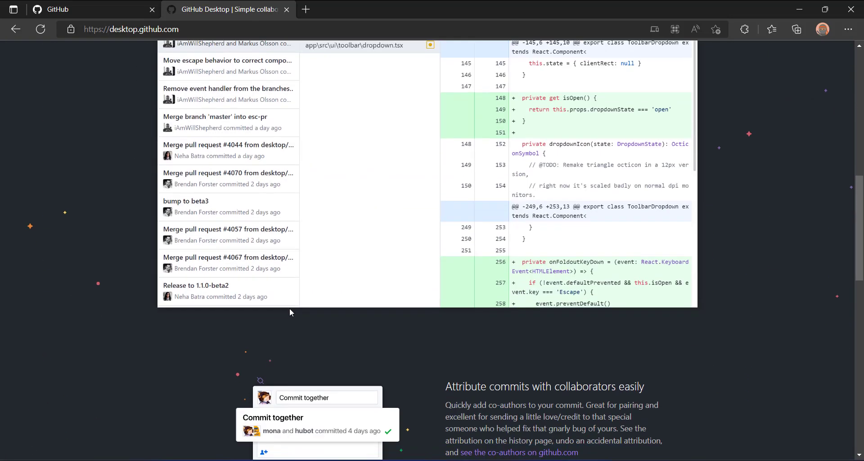
pyautogui.scroll(-15, 290, 307)
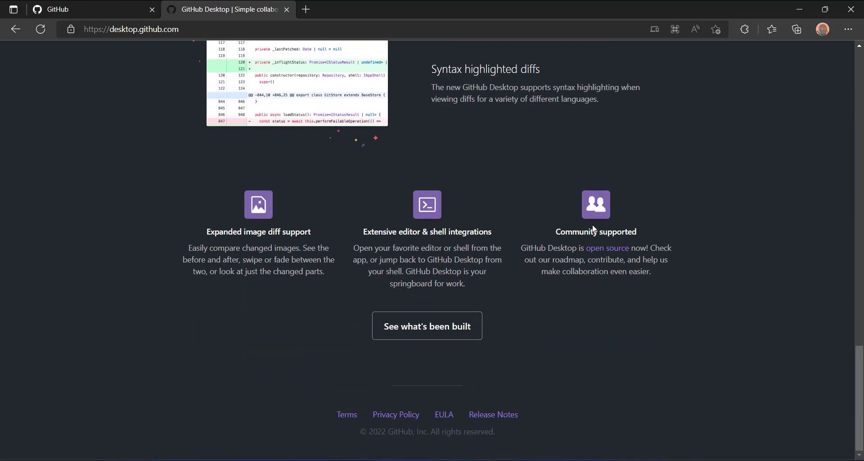
pyautogui.scroll(20, 594, 230)
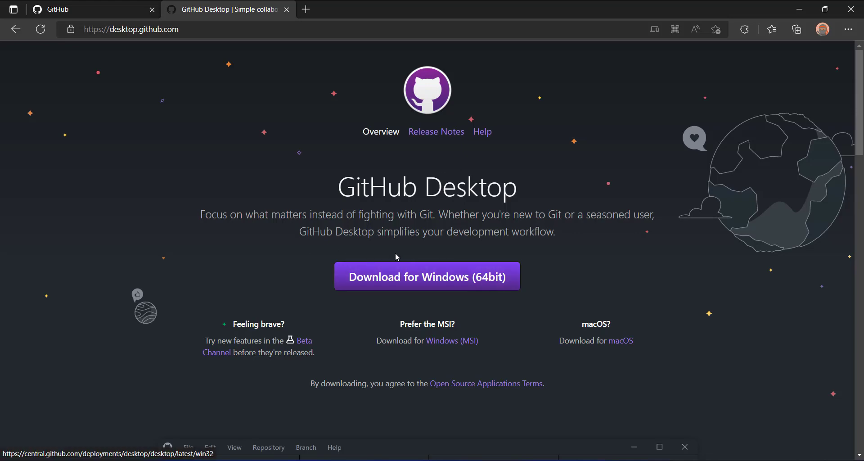
pyautogui.scroll(-3, 395, 252)
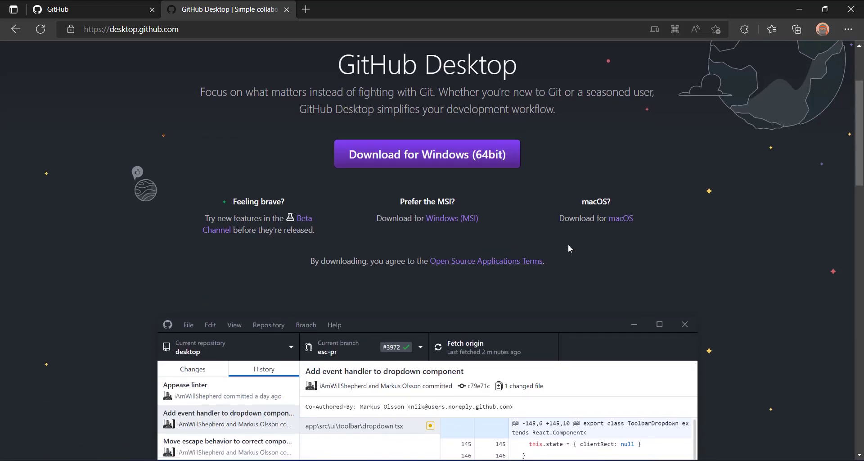
pyautogui.scroll(3, 565, 248)
pyautogui.click(440, 279)
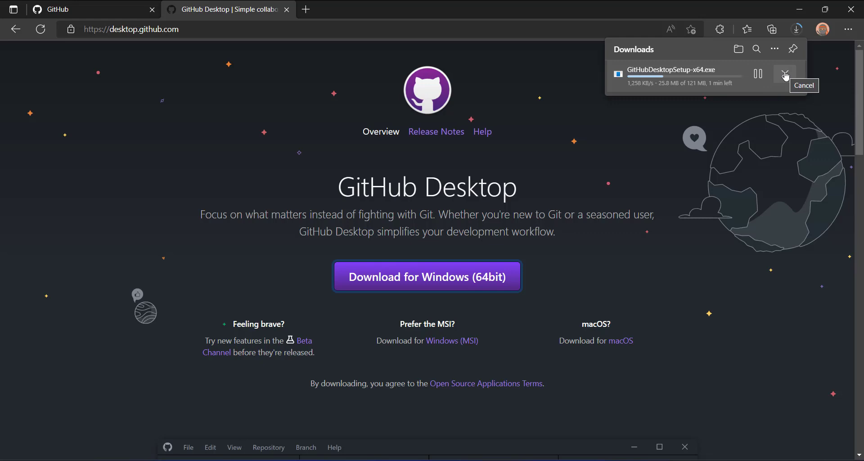
pyautogui.click(785, 74)
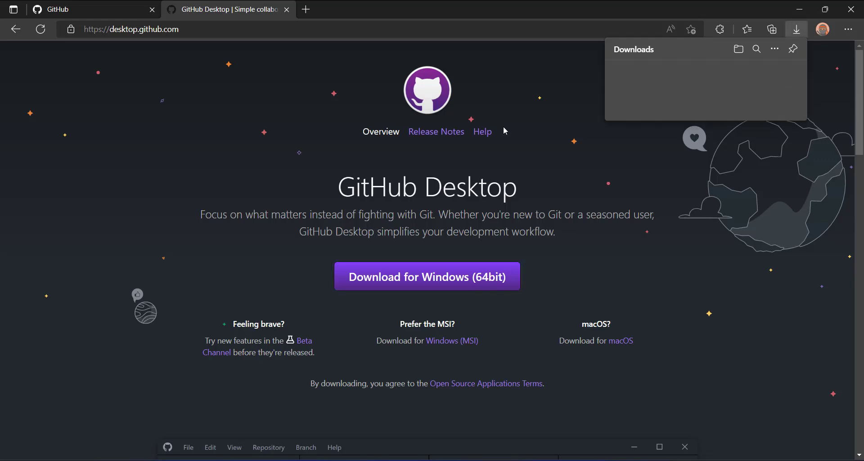
pyautogui.click(539, 106)
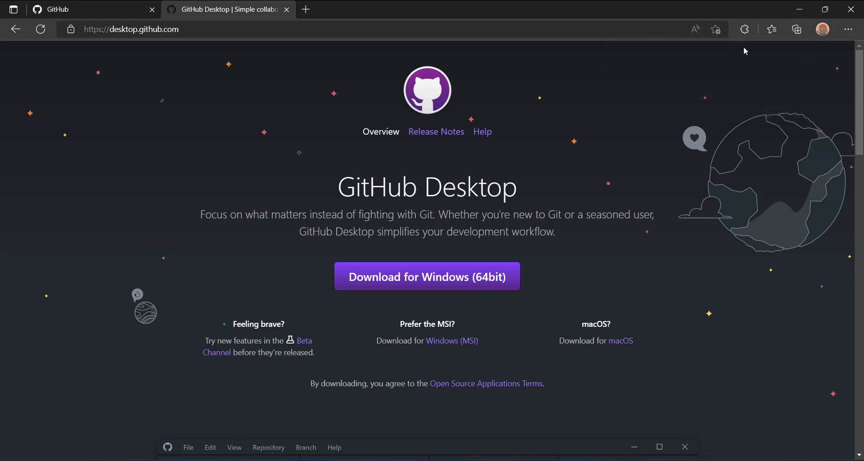
# - Switch from the browser to the installed GitHub Desktop application and reposition its window on the desktop
pyautogui.click(798, 16)
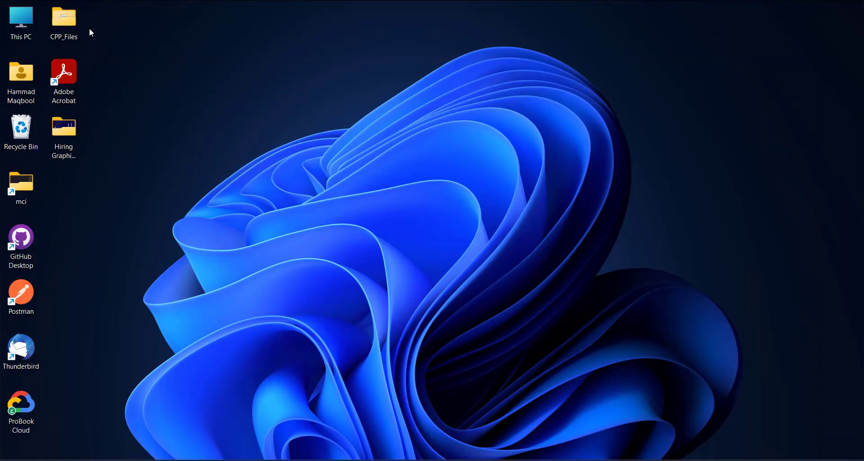
pyautogui.doubleClick(40, 246)
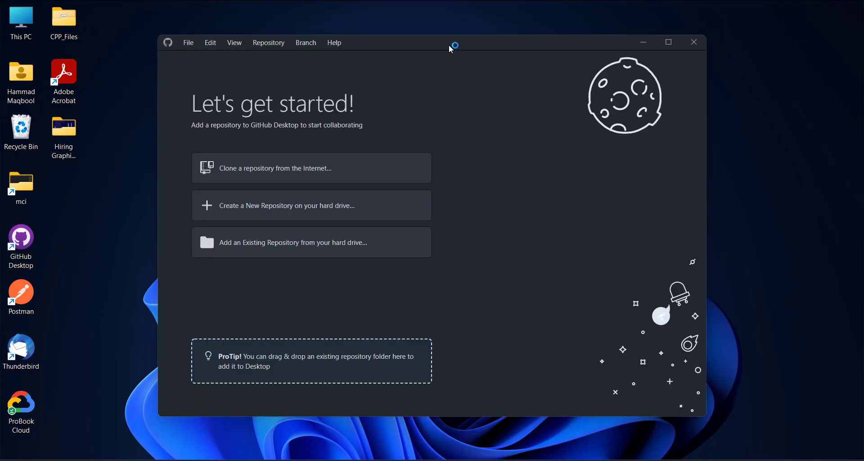
pyautogui.moveTo(419, 47)
pyautogui.mouseDown()
pyautogui.moveTo(406, 44)
pyautogui.moveTo(434, 53)
pyautogui.mouseUp()
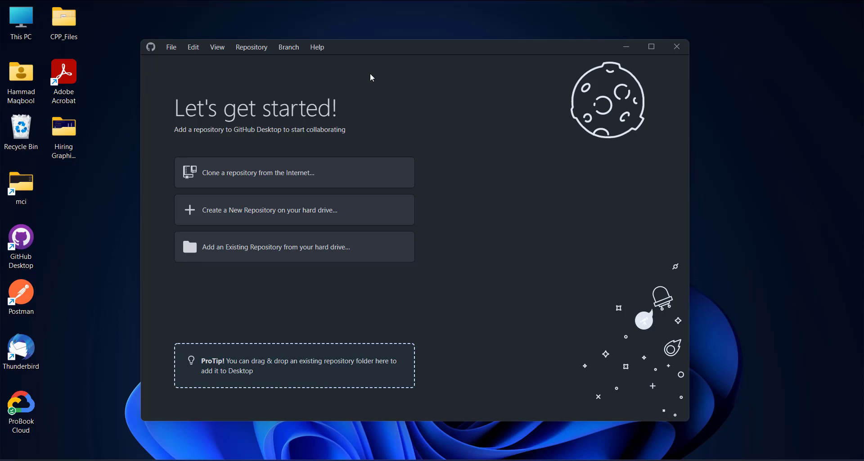
pyautogui.moveTo(377, 51); pyautogui.dragTo(406, 55)
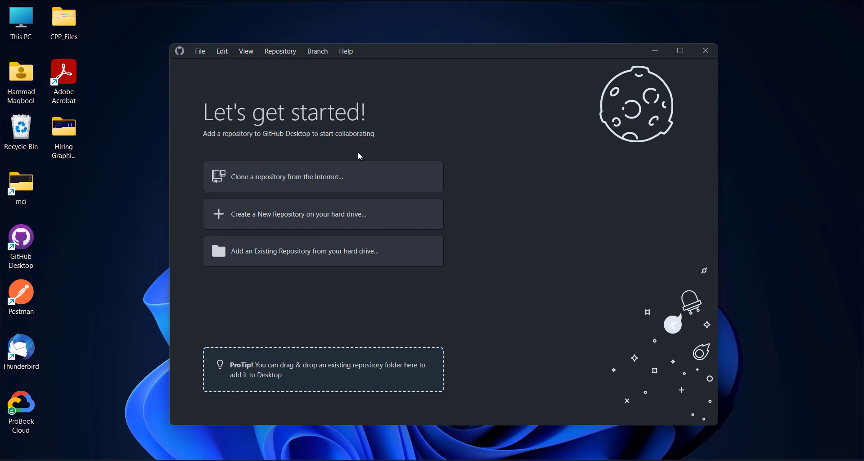
pyautogui.click(322, 54)
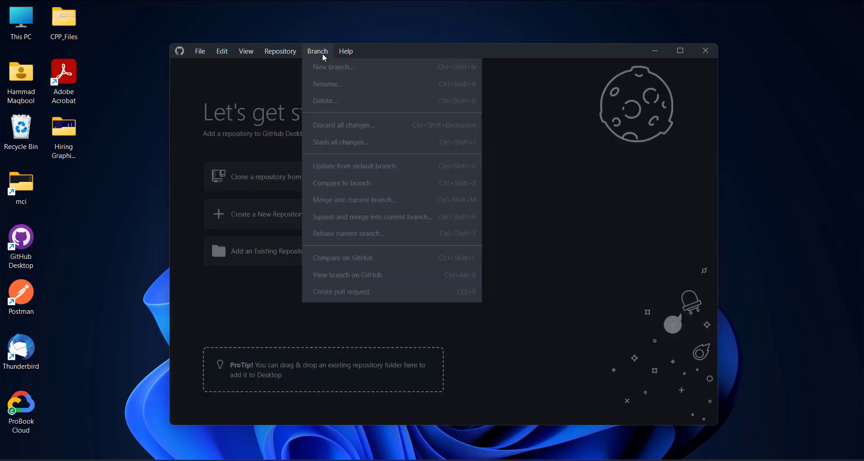
pyautogui.click(294, 57)
pyautogui.click(293, 54)
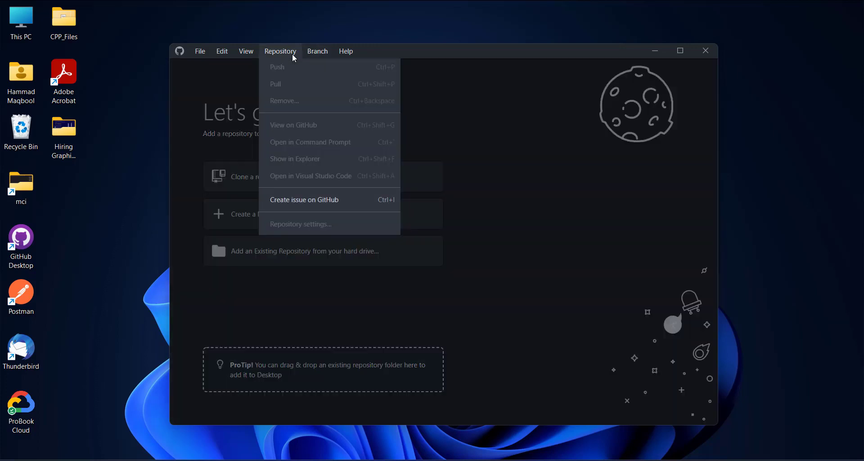
pyautogui.moveTo(351, 49)
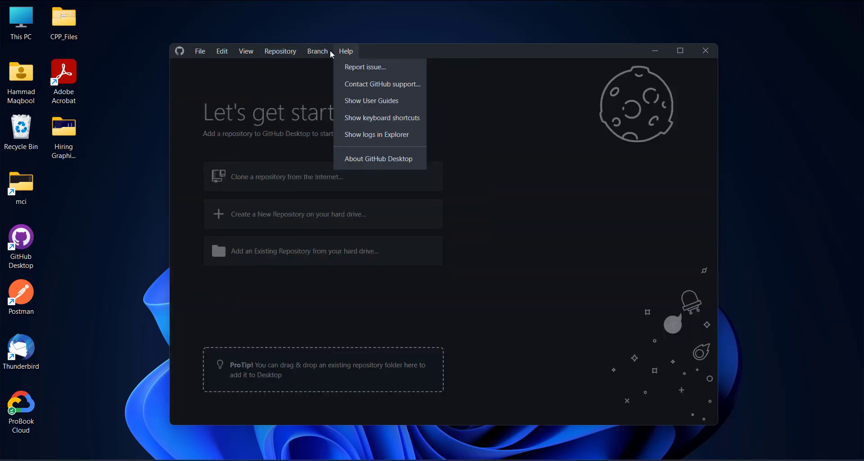
pyautogui.moveTo(207, 52)
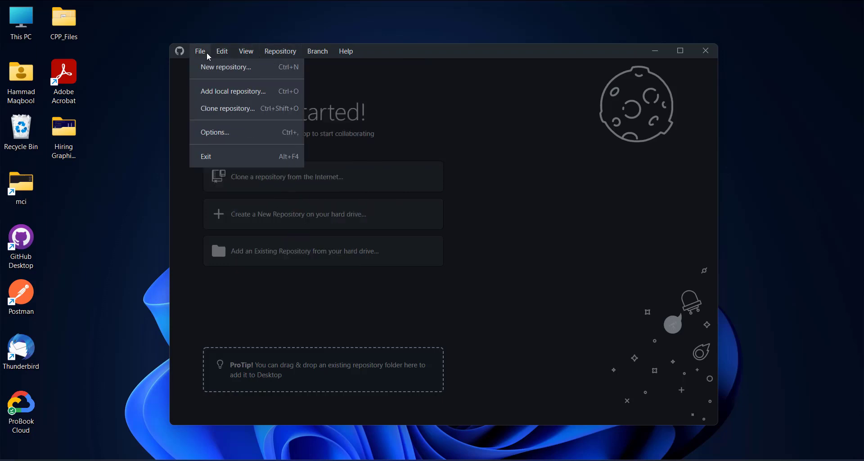
pyautogui.moveTo(250, 54)
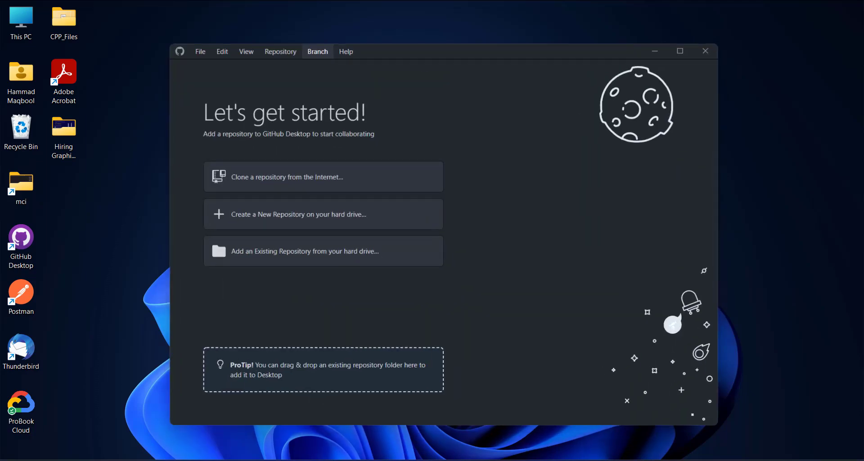
# - Switch back to the browser and check which account is signed in on the GitHub home page
pyautogui.click(460, 426)
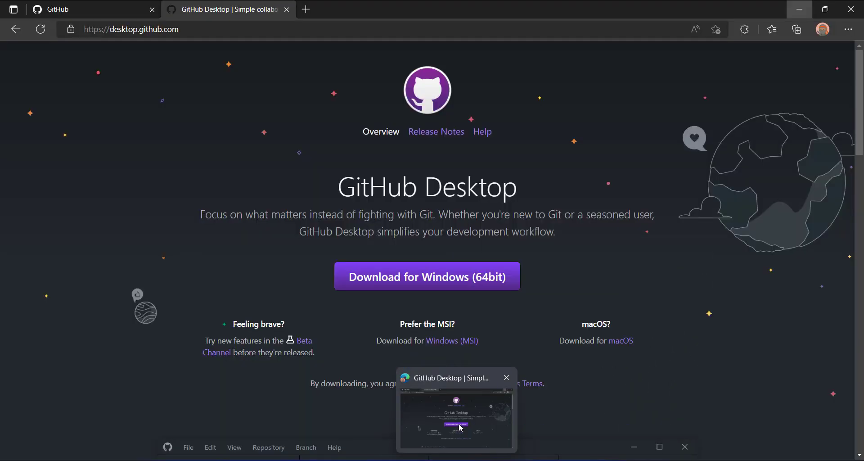
pyautogui.click(66, 4)
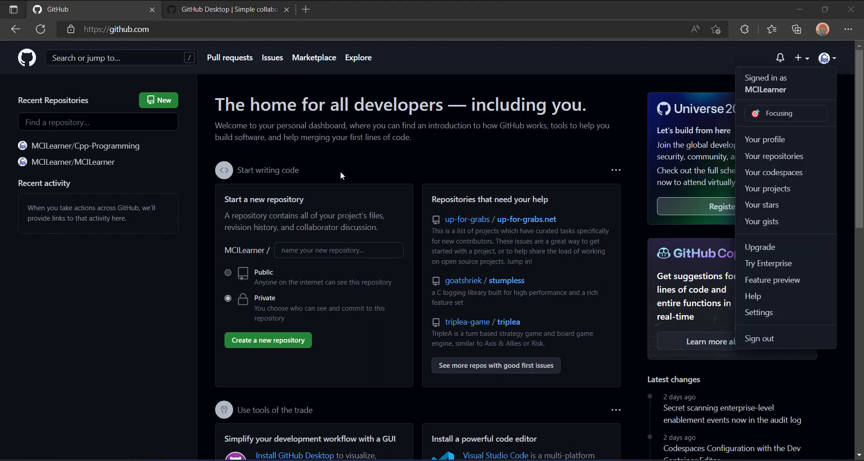
# - Minimize the browser, launch GitHub Desktop again and place its window near the middle of the desktop
pyautogui.click(799, 9)
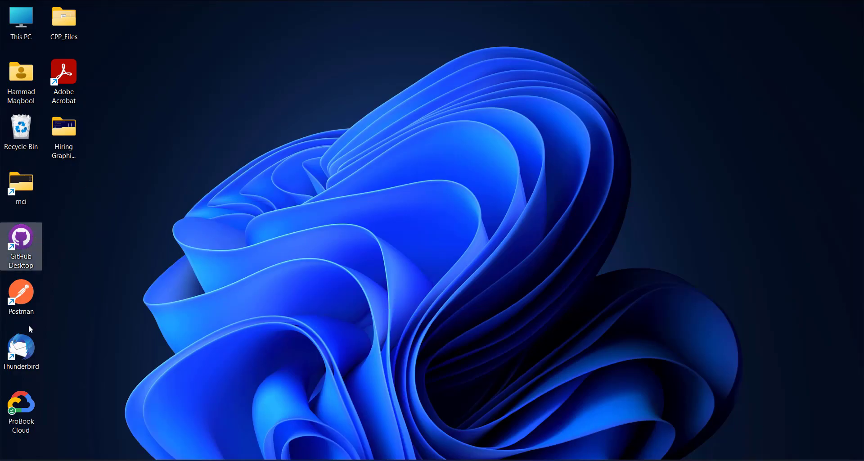
pyautogui.doubleClick(27, 250)
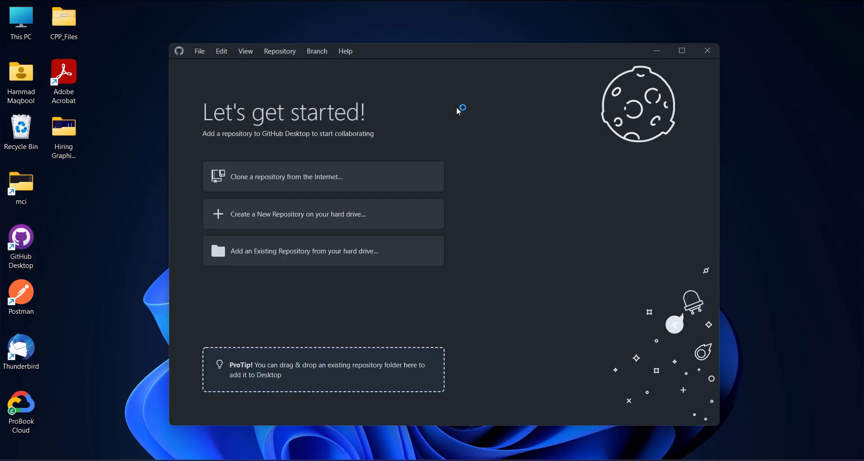
pyautogui.moveTo(399, 48); pyautogui.dragTo(386, 125)
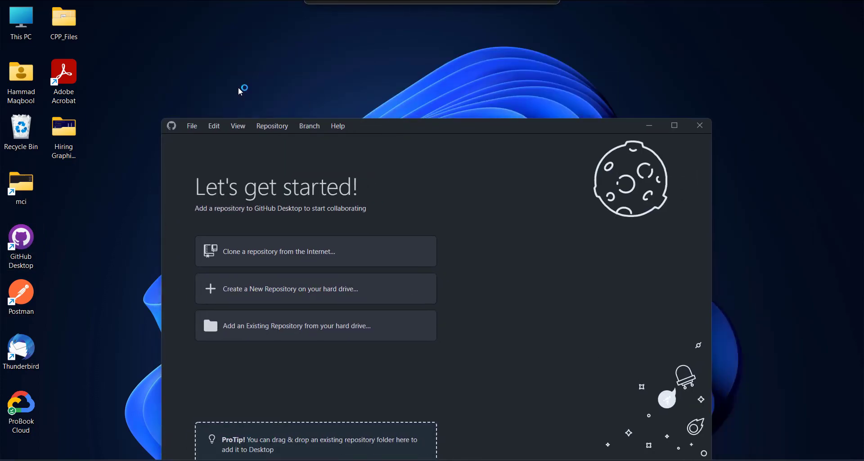
pyautogui.moveTo(257, 120); pyautogui.dragTo(251, 43)
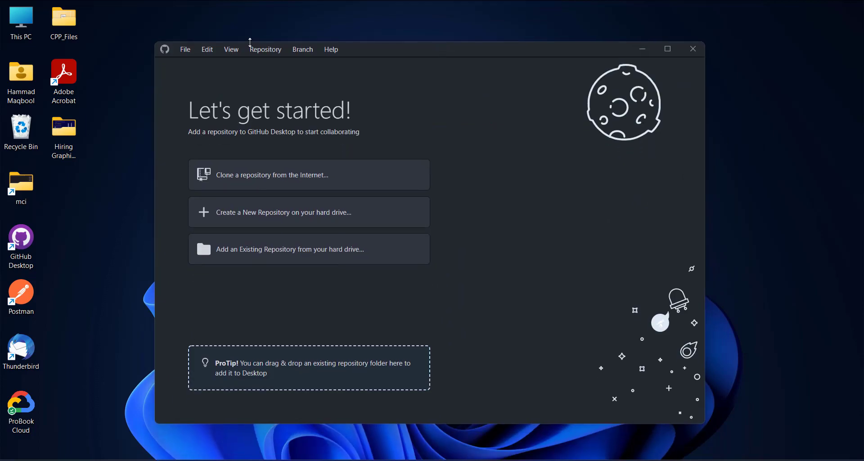
# - Start the GitHub.com account sign-in from the GitHub Desktop options and continue it in the browser
pyautogui.click(188, 50)
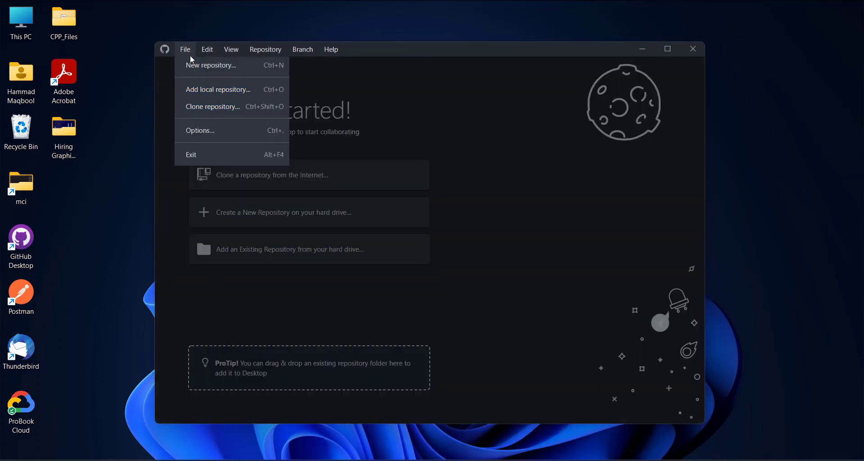
pyautogui.click(206, 130)
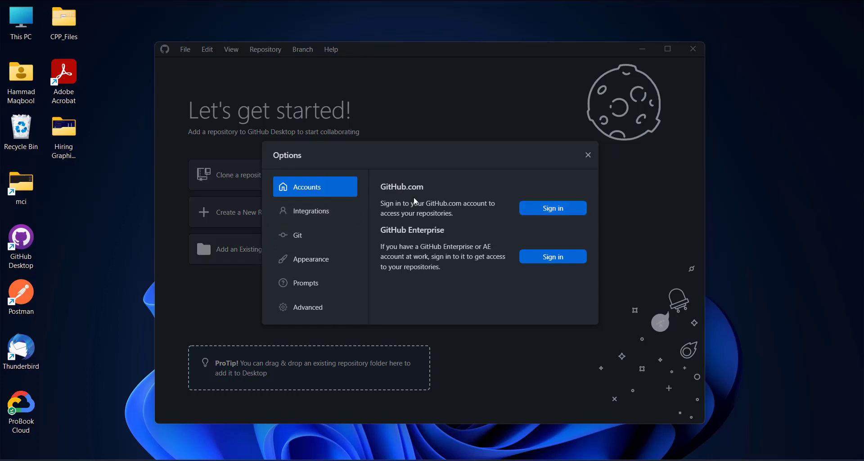
pyautogui.click(552, 209)
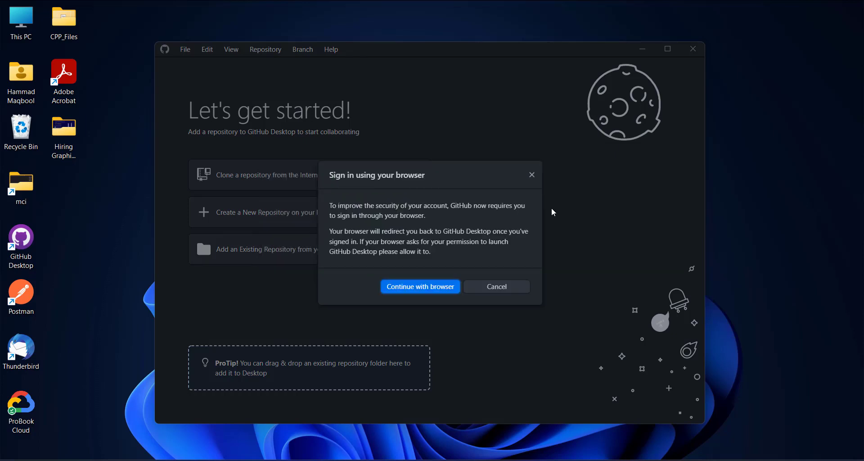
pyautogui.click(421, 287)
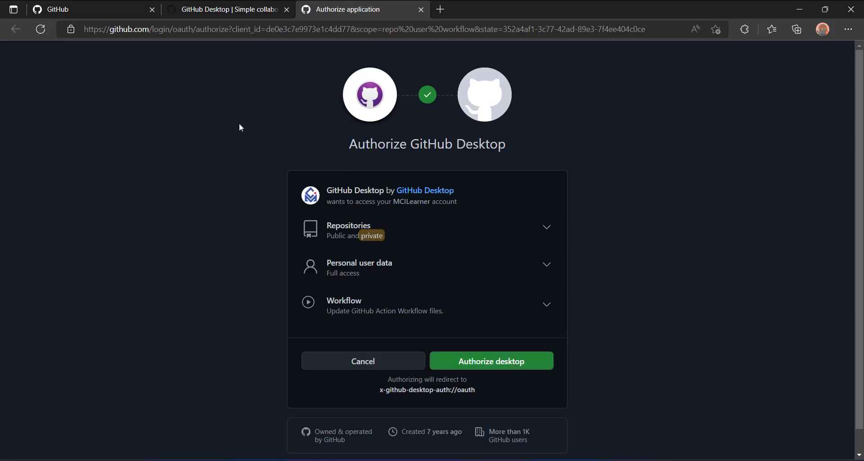
# - Authorize GitHub Desktop to access the signed-in GitHub account
pyautogui.click(94, 8)
pyautogui.click(328, 8)
pyautogui.click(489, 361)
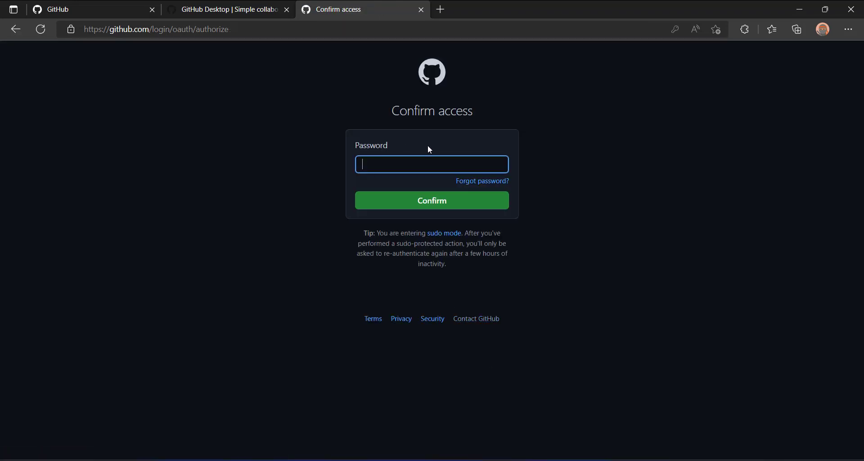
# - Confirm access with the GitHub account password and allow the site to open GitHubDesktop.exe
pyautogui.moveTo(523, 456)
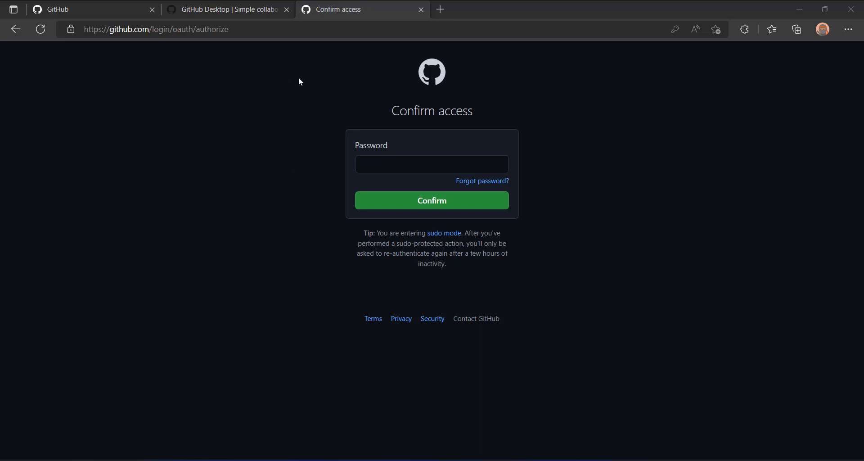
pyautogui.hotkey('ctrl', 'v')
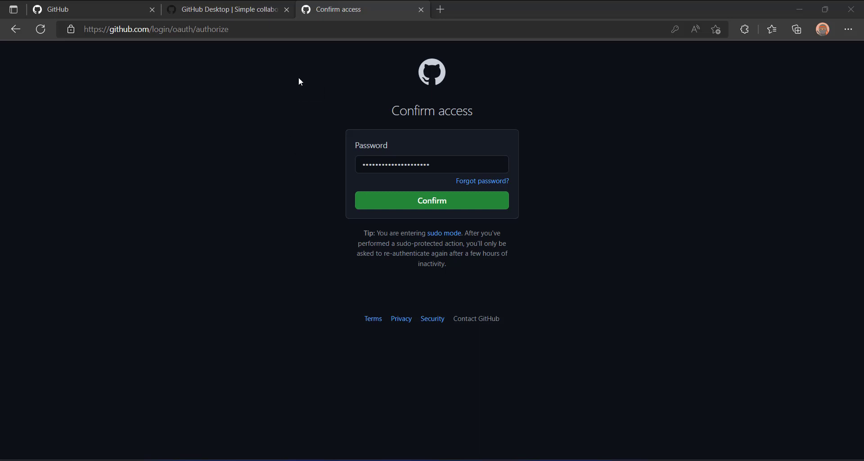
pyautogui.click(416, 202)
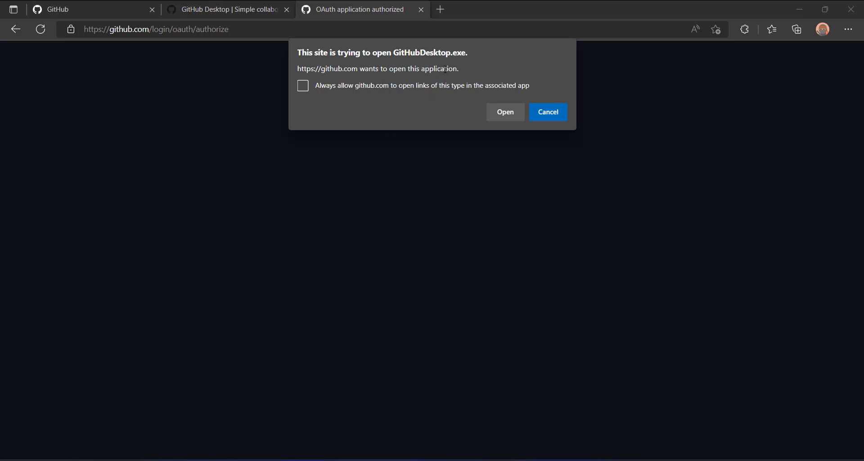
pyautogui.click(512, 116)
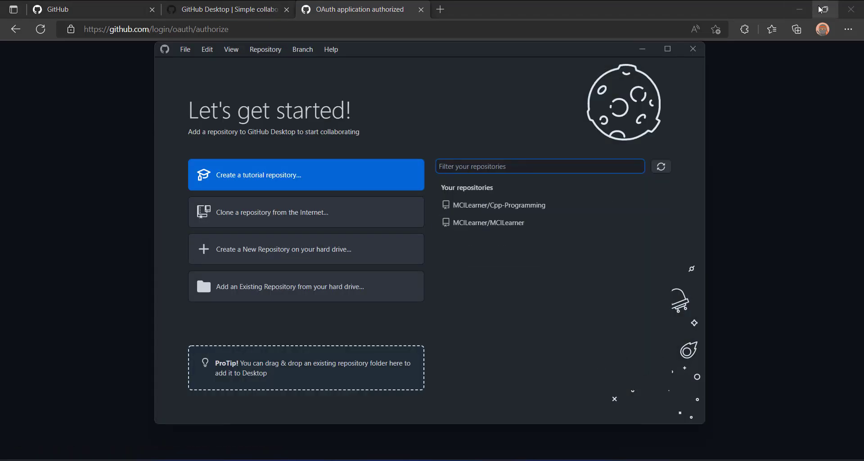
# - Reposition the GitHub Desktop window on the desktop, and close the authorization and GitHub Desktop download pages in the browser
pyautogui.click(799, 9)
pyautogui.moveTo(454, 58); pyautogui.dragTo(461, 50)
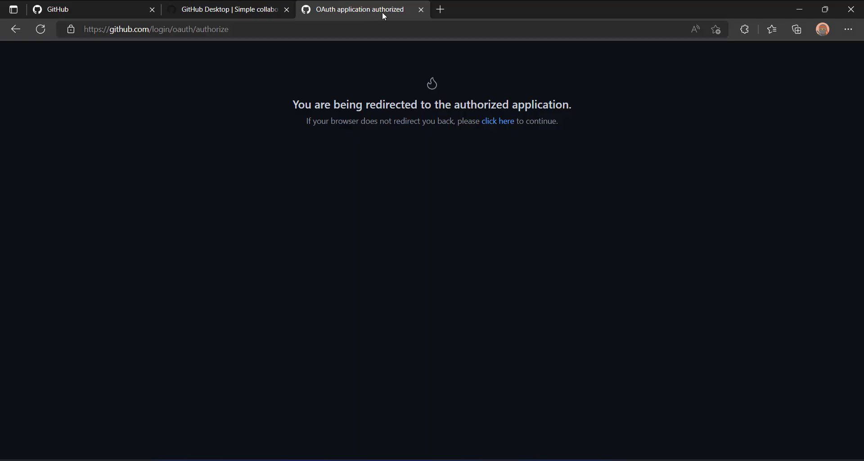
pyautogui.click(421, 10)
pyautogui.click(287, 9)
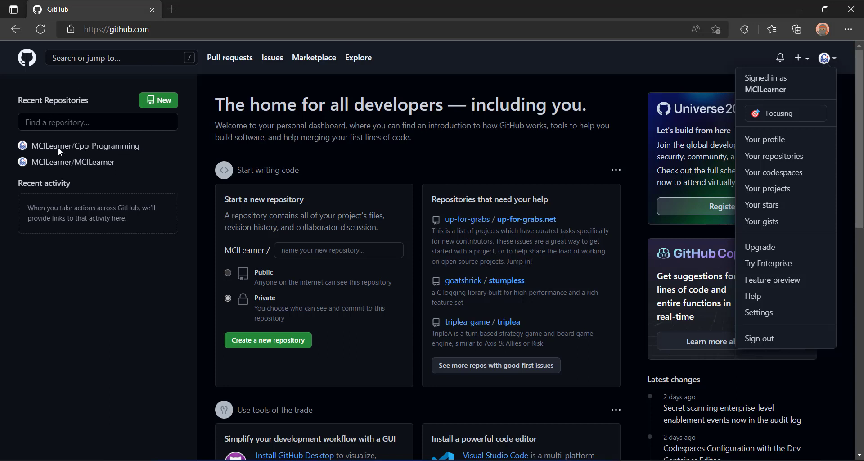
# - Dismiss the account menu on the GitHub home page and compare its recent repositories with those listed in GitHub Desktop
pyautogui.click(53, 254)
pyautogui.moveTo(97, 153)
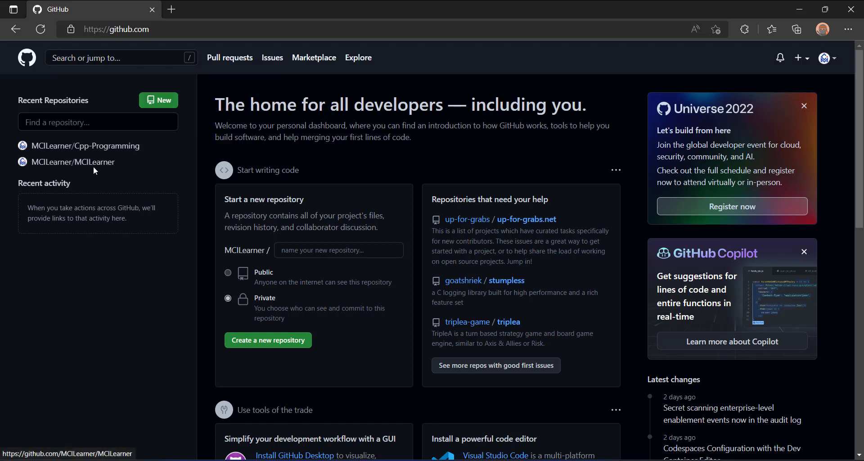
pyautogui.moveTo(105, 167)
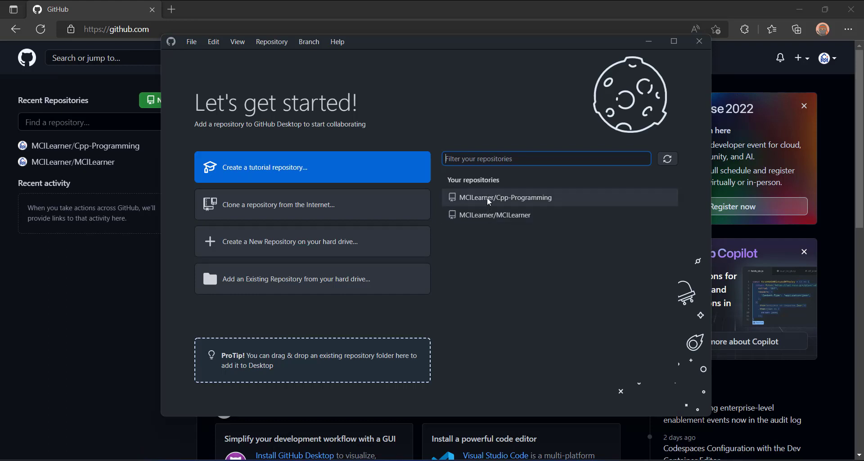
# - Clone the Cpp-Programming repository in GitHub Desktop to the suggested local path on the Desktop
pyautogui.click(501, 198)
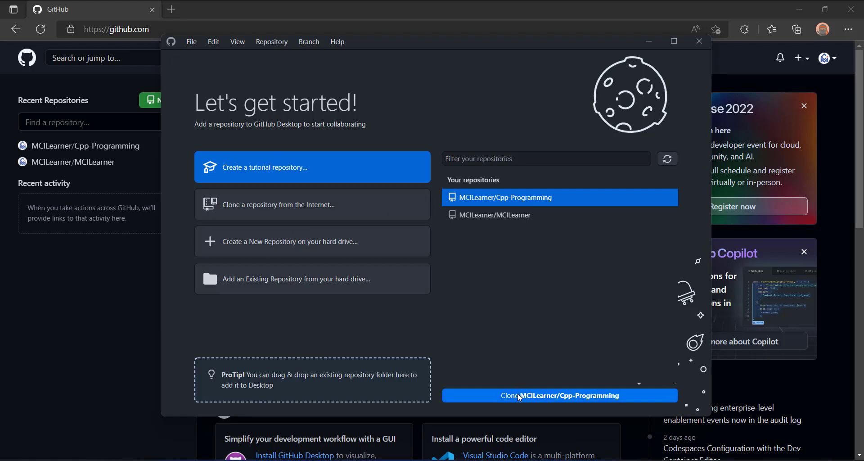
pyautogui.click(580, 396)
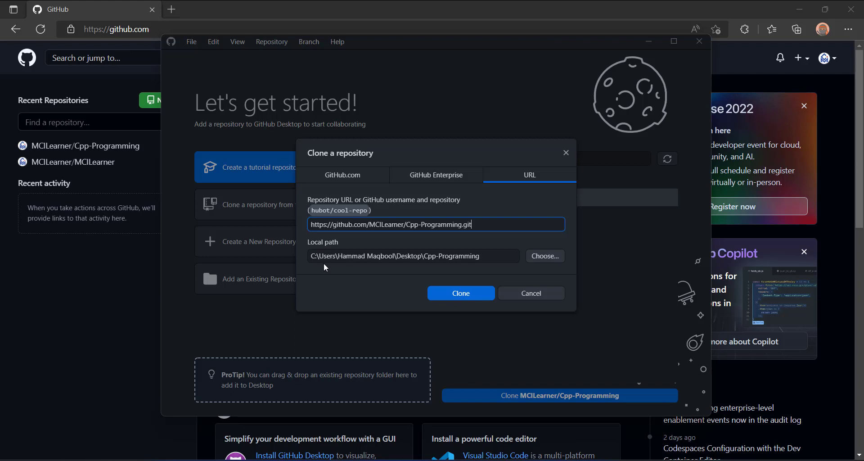
pyautogui.doubleClick(347, 256)
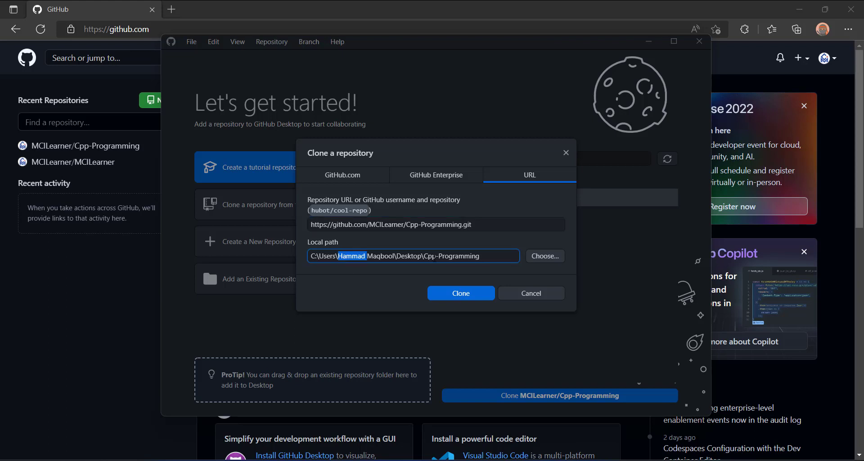
pyautogui.click(467, 295)
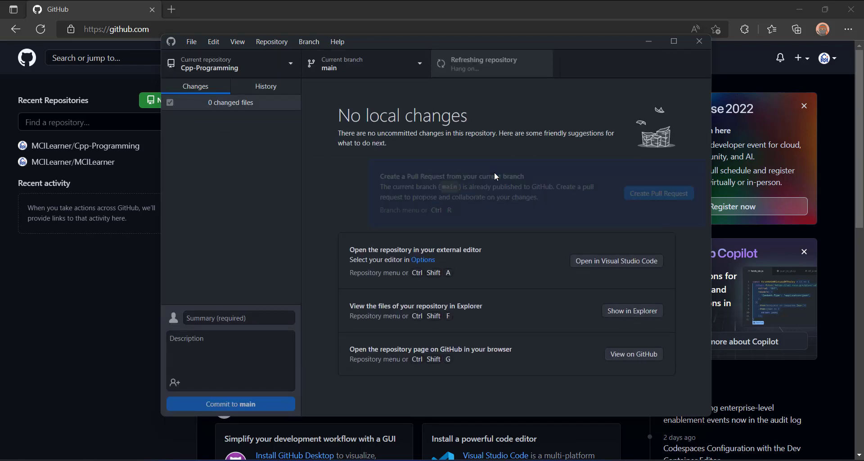
# - Minimize GitHub Desktop and the browser, open the cloned Cpp-Programming folder on the desktop and examine its .git folder and source files
pyautogui.click(649, 41)
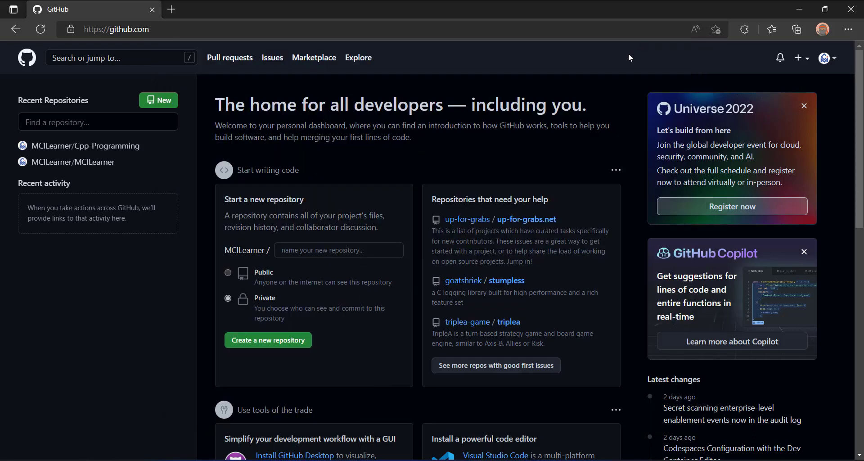
pyautogui.click(797, 15)
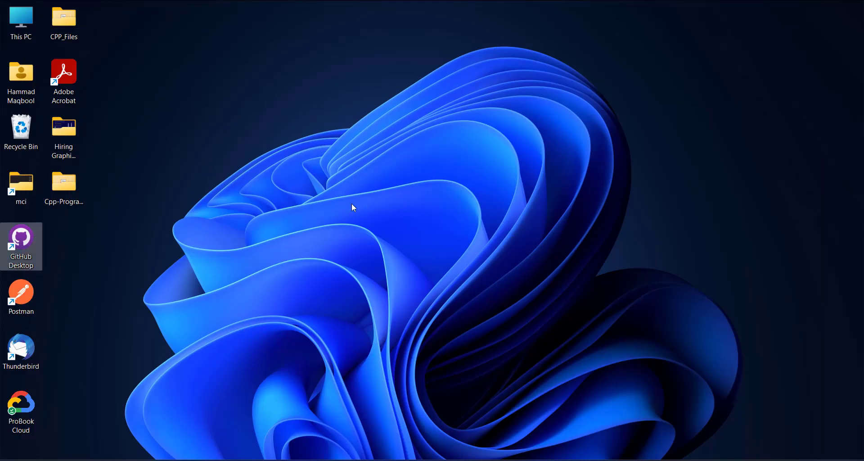
pyautogui.click(60, 188)
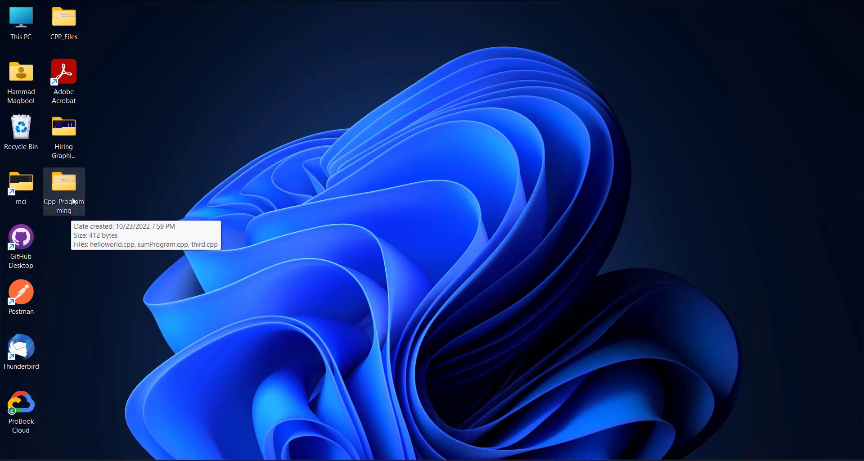
pyautogui.click(486, 327)
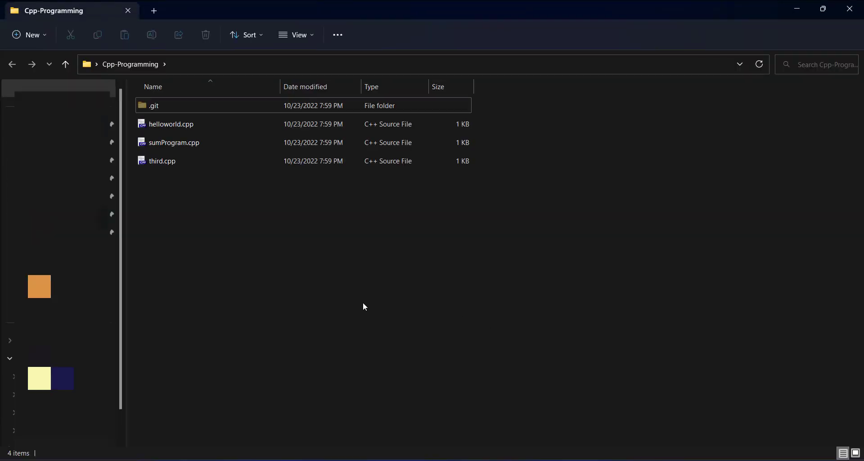
pyautogui.click(179, 107)
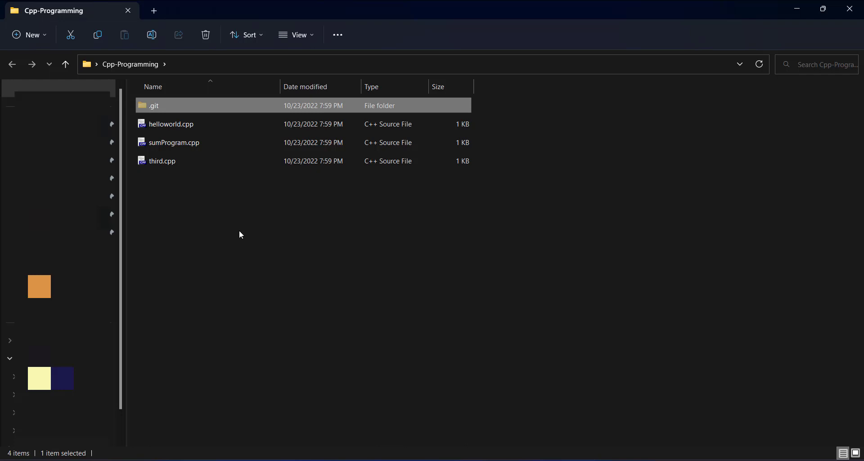
pyautogui.click(238, 230)
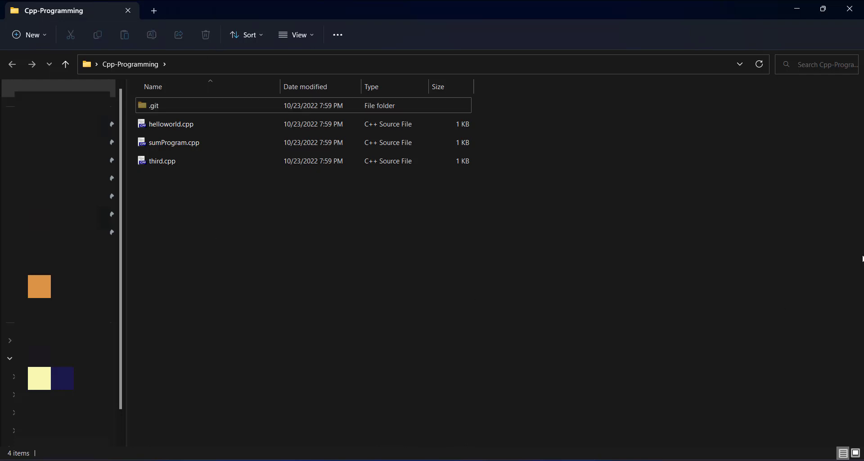